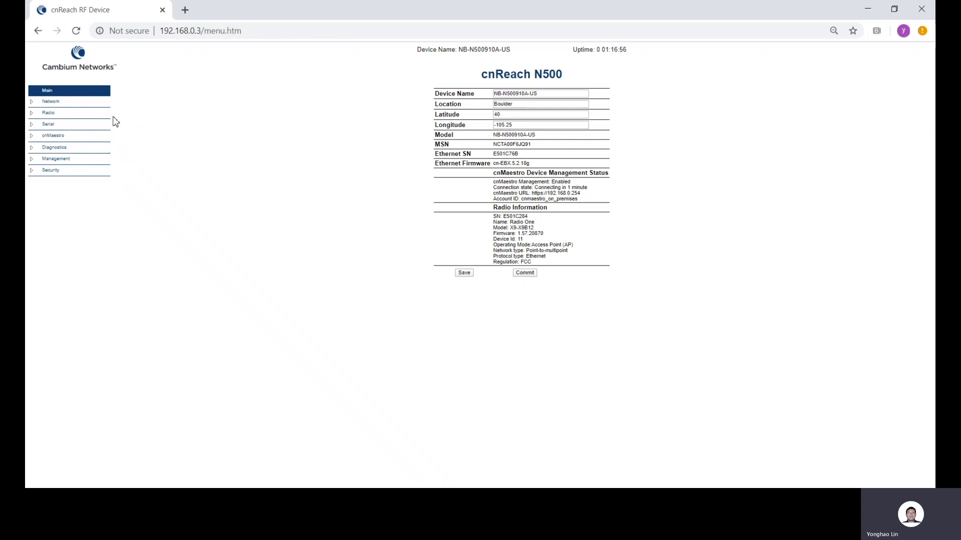
# Open the access point's network interface settings and save them with the vlan1 addresses as entered
pyautogui.click(98, 107)
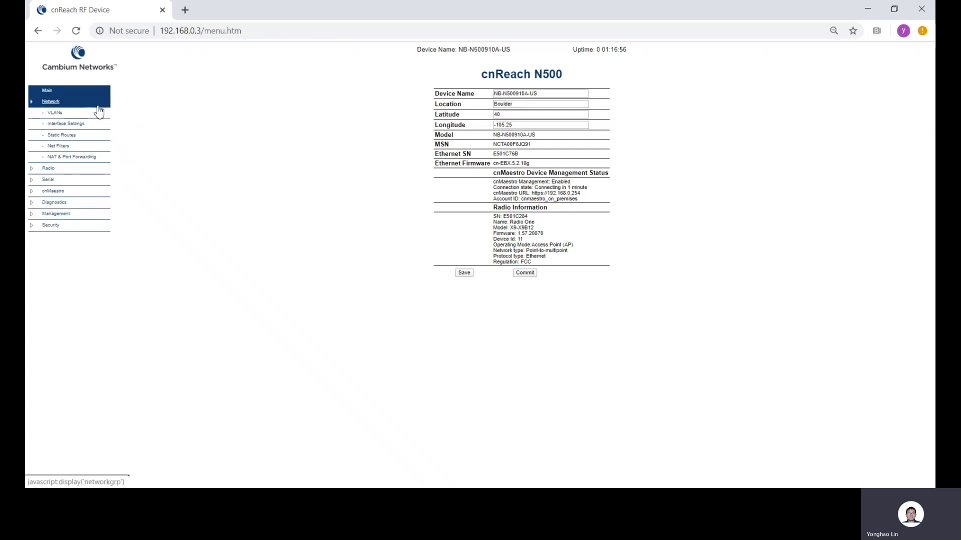
pyautogui.click(74, 129)
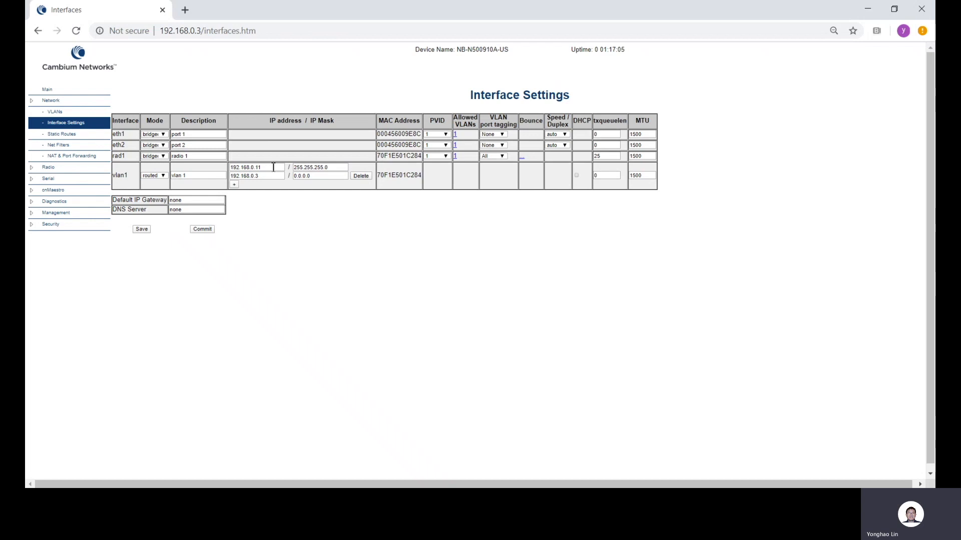
pyautogui.click(141, 231)
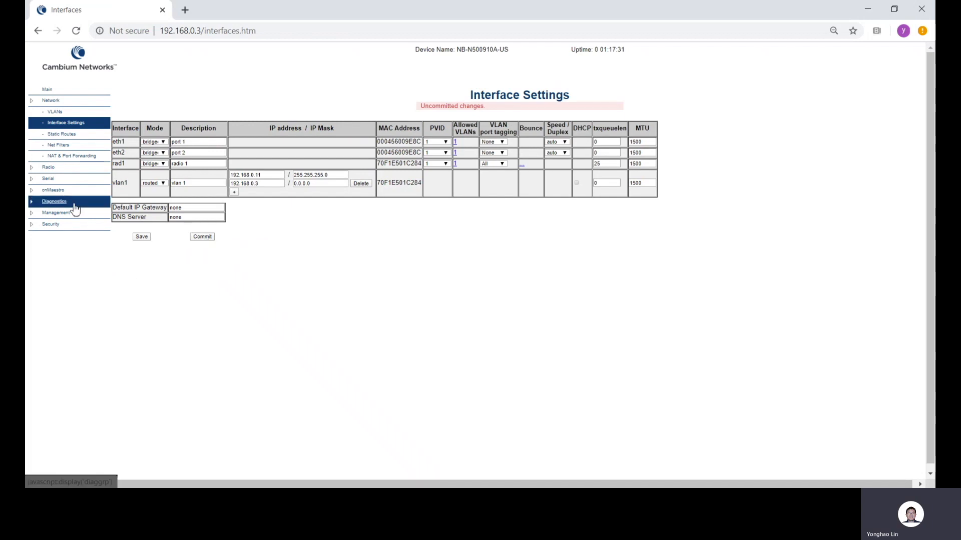
# Set the access point's RF mode to 900 MHz Licensed and save the radio mode settings
pyautogui.click(58, 171)
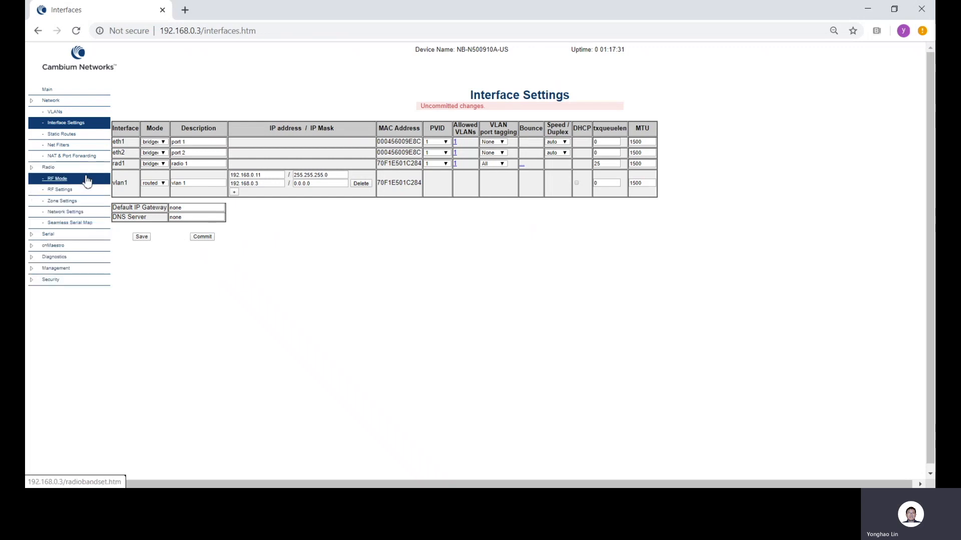
pyautogui.click(87, 182)
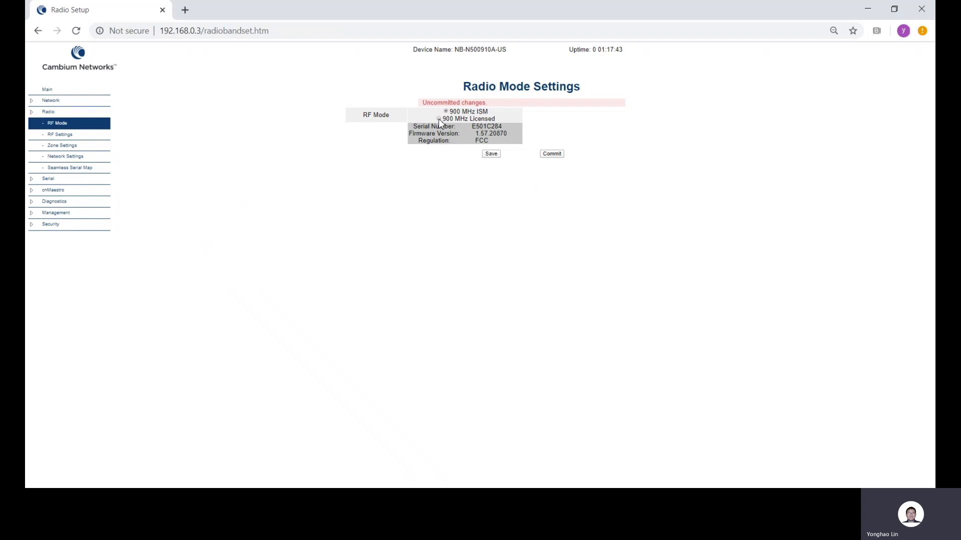
pyautogui.click(491, 155)
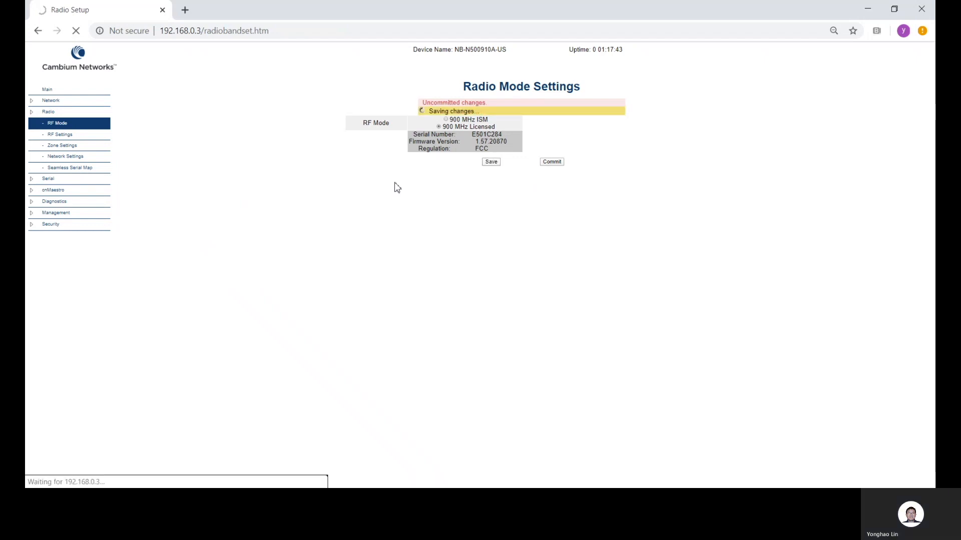
# Set the access point's RF channel size to 50 kHz with the 210 kbps 64QAM transmit rate, and save the RF settings
pyautogui.click(77, 137)
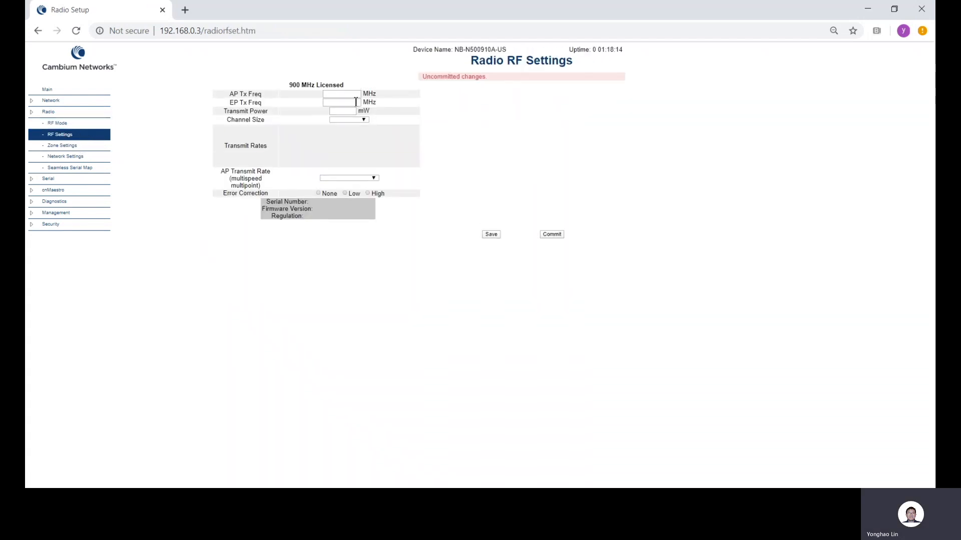
pyautogui.moveTo(357, 97); pyautogui.dragTo(321, 101)
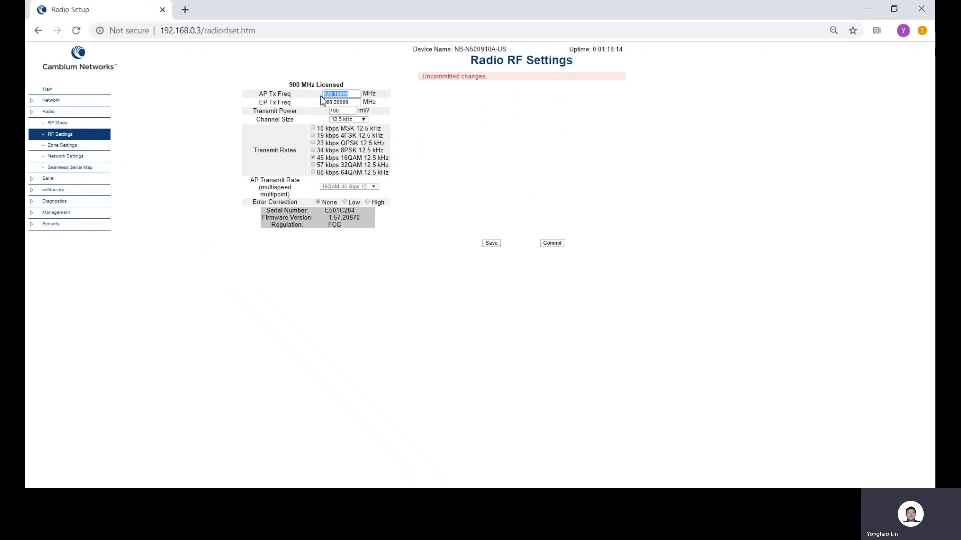
pyautogui.moveTo(356, 103); pyautogui.dragTo(331, 115)
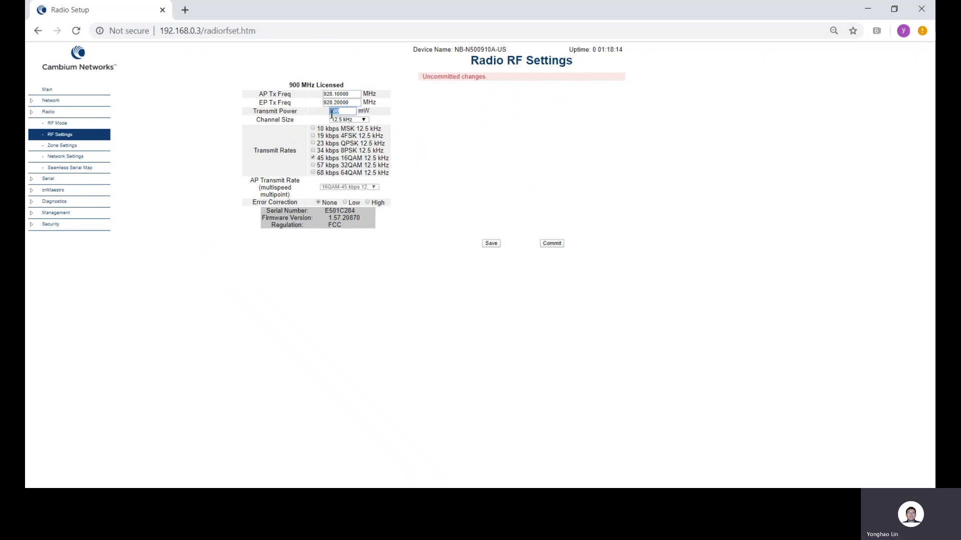
pyautogui.click(364, 121)
pyautogui.click(354, 141)
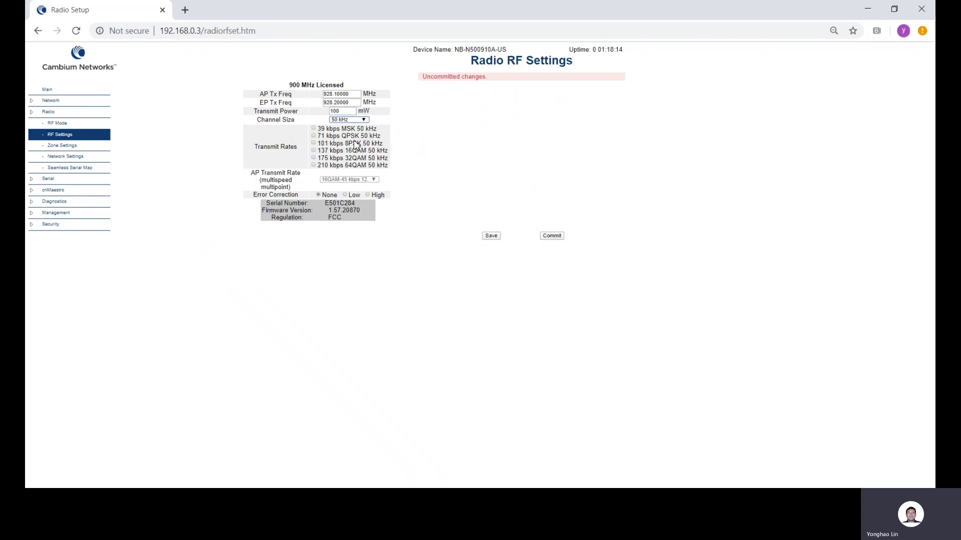
pyautogui.click(314, 167)
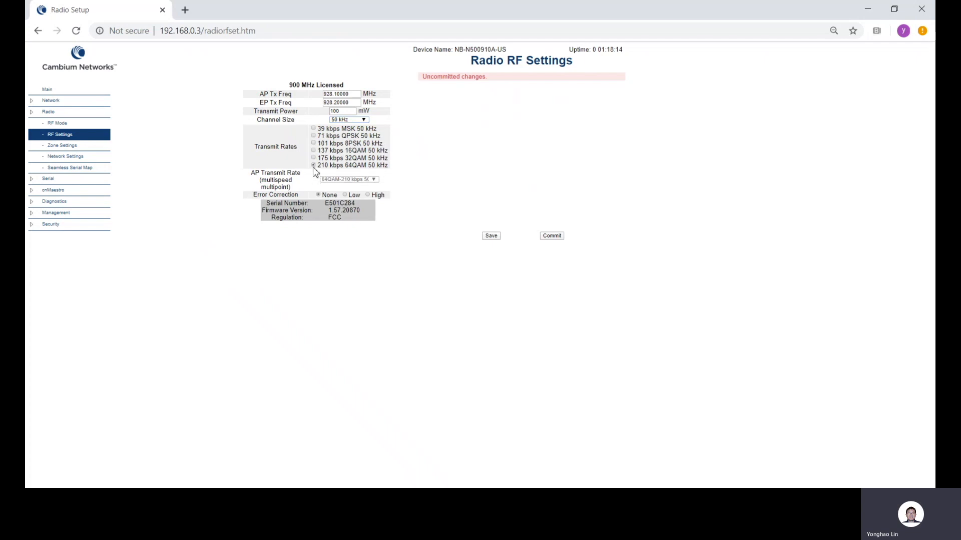
pyautogui.click(491, 236)
# Set the network address to 111 in the access point's radio network settings, keeping the Access Point (AP) network role
pyautogui.click(75, 157)
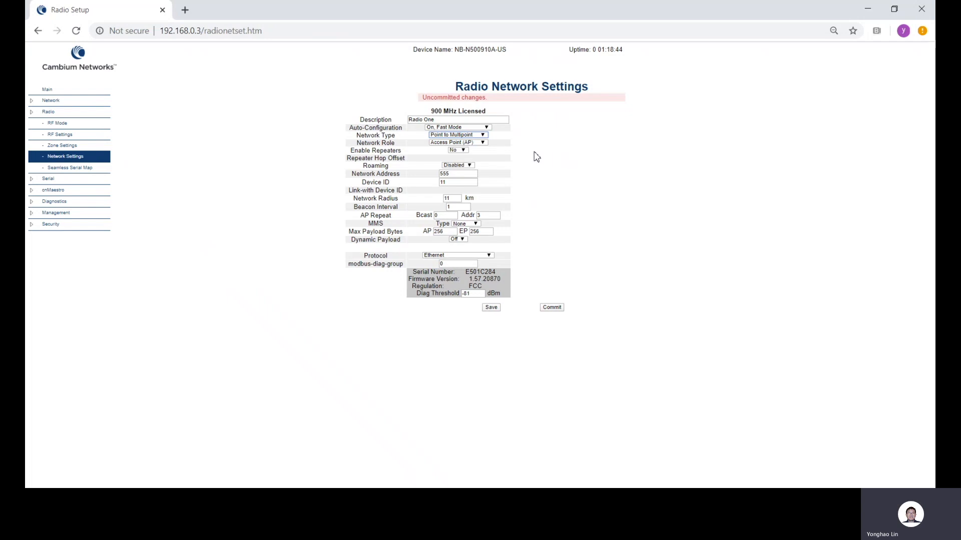
pyautogui.click(485, 143)
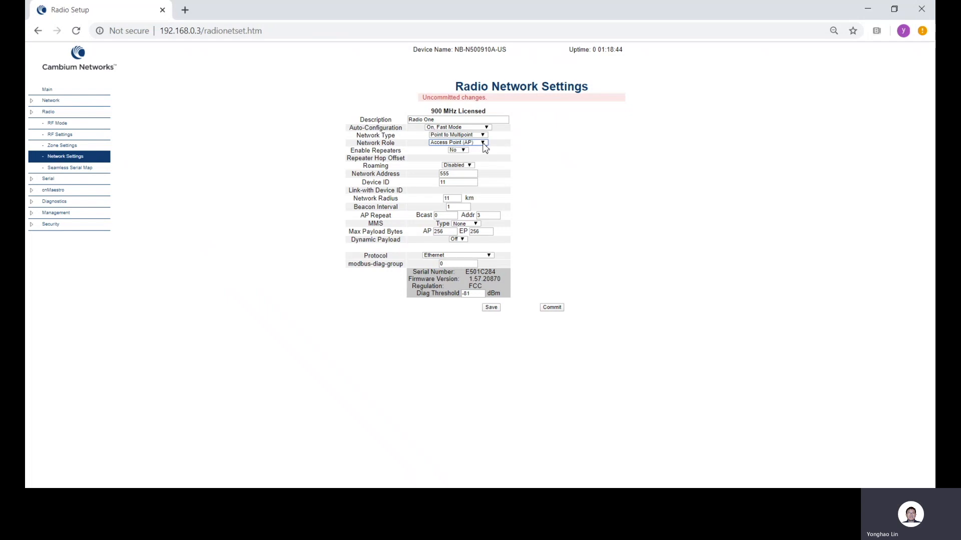
pyautogui.click(470, 175)
pyautogui.doubleClick(453, 176)
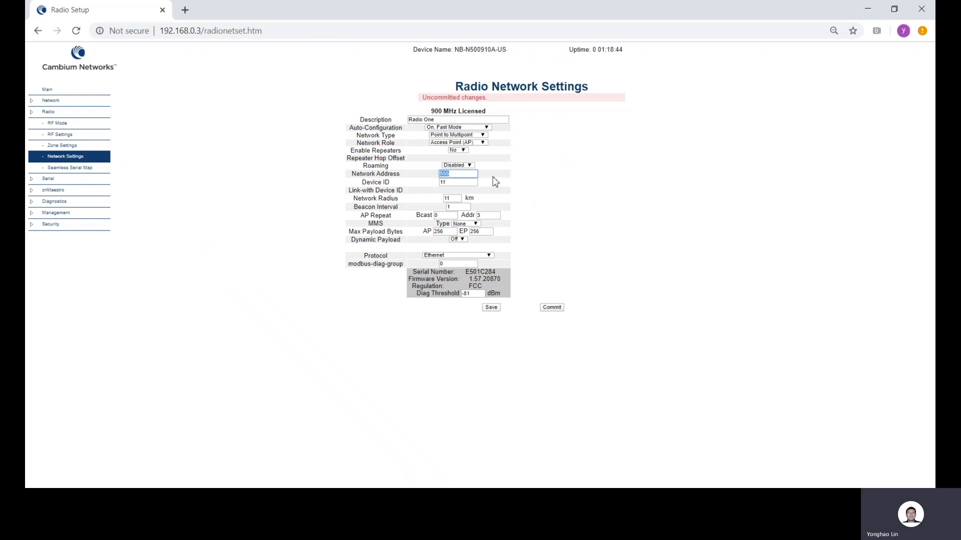
pyautogui.write('111')
# Check the device ID, network radius, MMS, AP repeat and max payload values, and save the access point's radio network settings
pyautogui.click(455, 183)
pyautogui.click(454, 200)
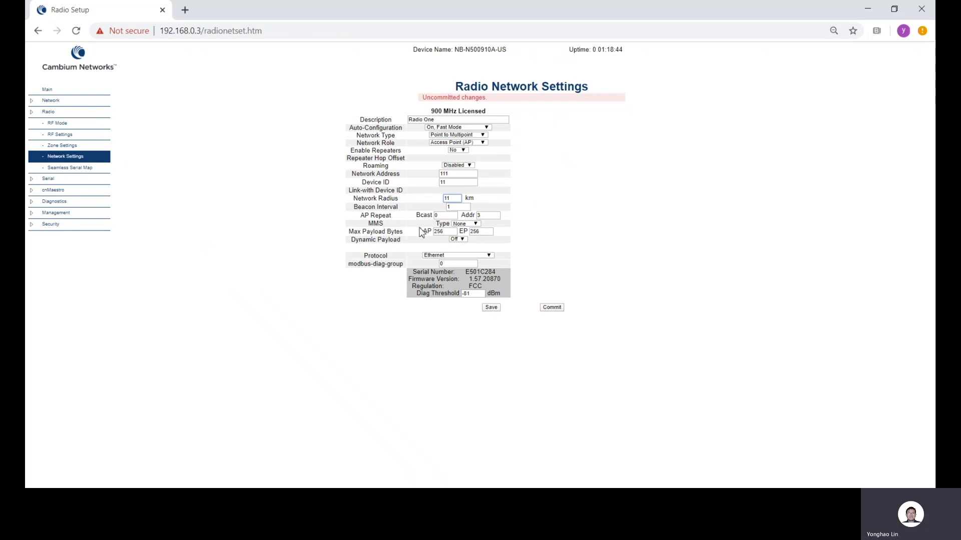
pyautogui.click(473, 225)
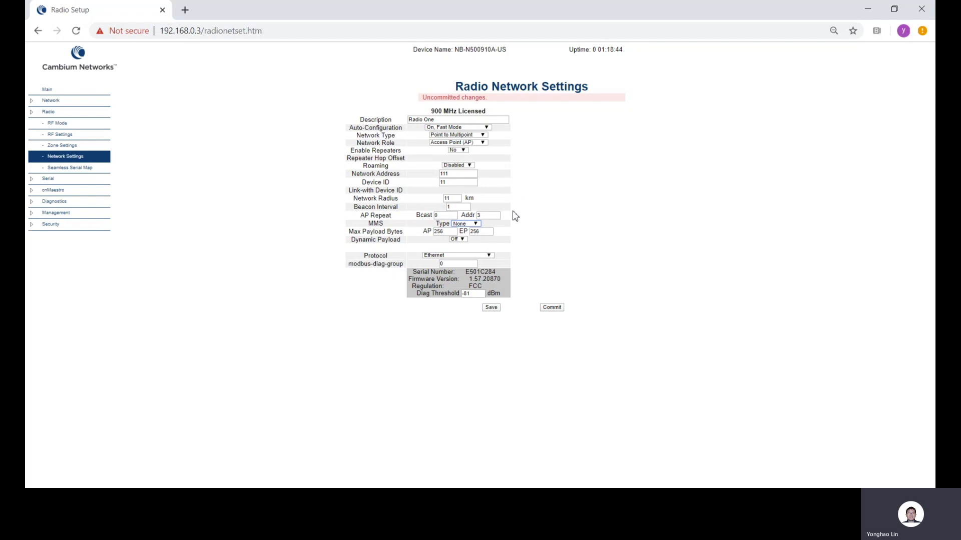
pyautogui.click(443, 216)
pyautogui.click(435, 215)
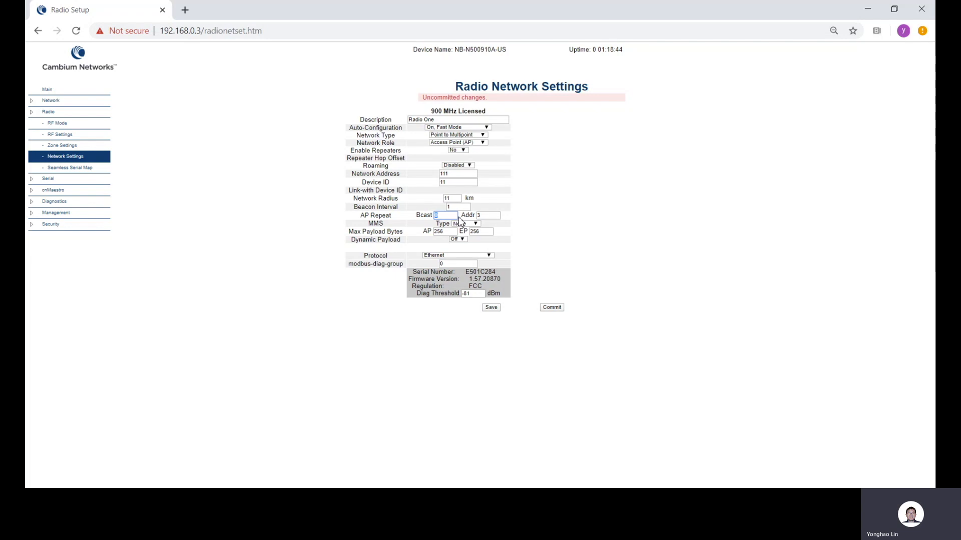
pyautogui.click(491, 217)
pyautogui.doubleClick(480, 218)
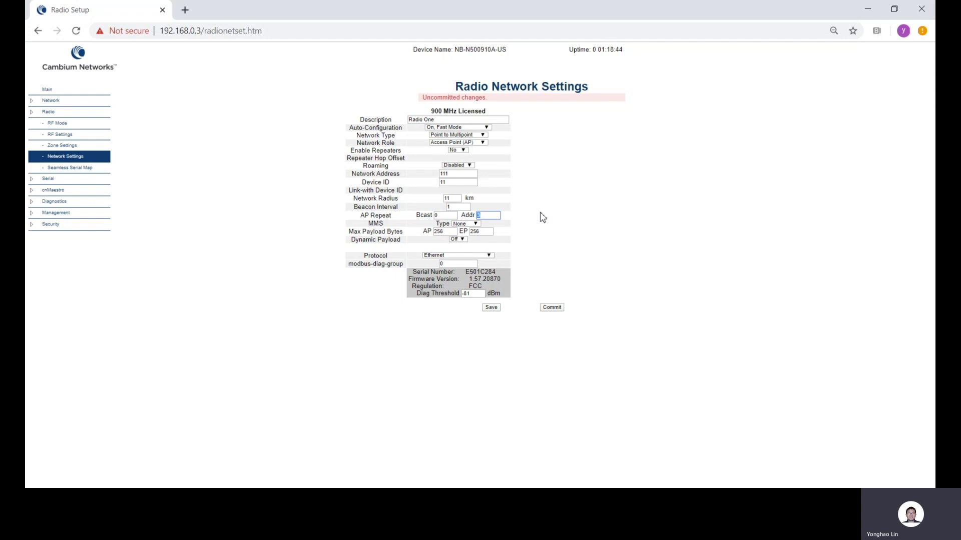
pyautogui.click(481, 219)
pyautogui.click(441, 234)
pyautogui.click(489, 233)
pyautogui.doubleClick(474, 232)
pyautogui.click(491, 308)
# Open the device at 192.168.0.10 in a new browser tab and sign in as admin with the account password
pyautogui.click(185, 10)
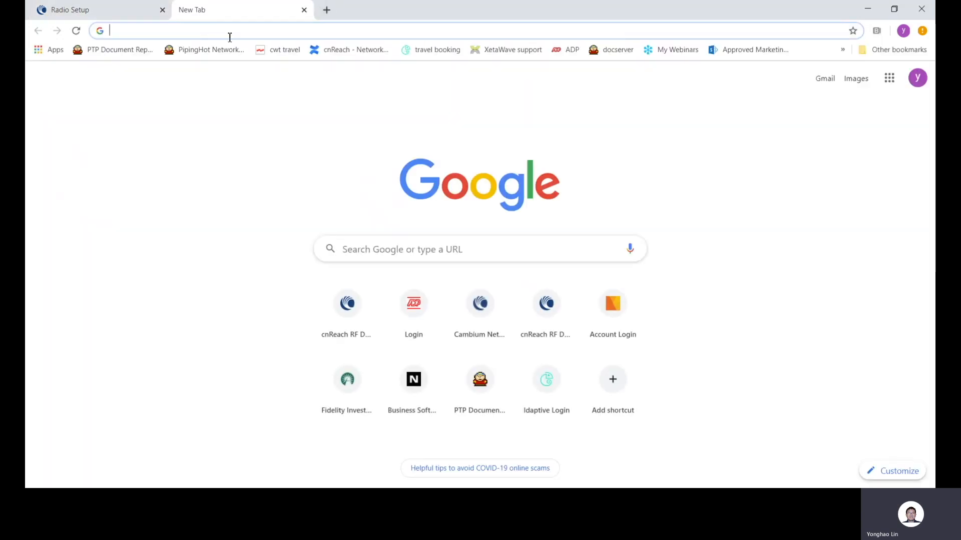
pyautogui.write('1')
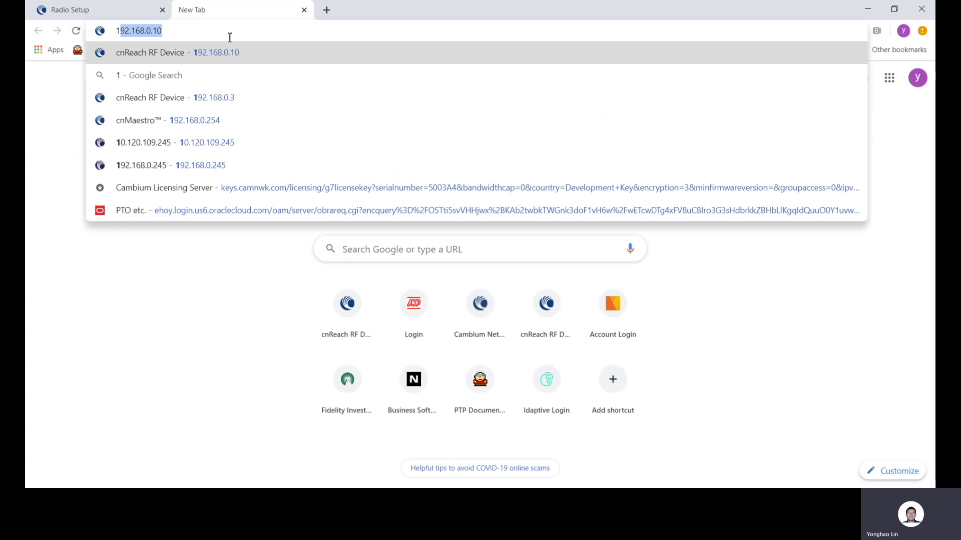
pyautogui.press('Return')
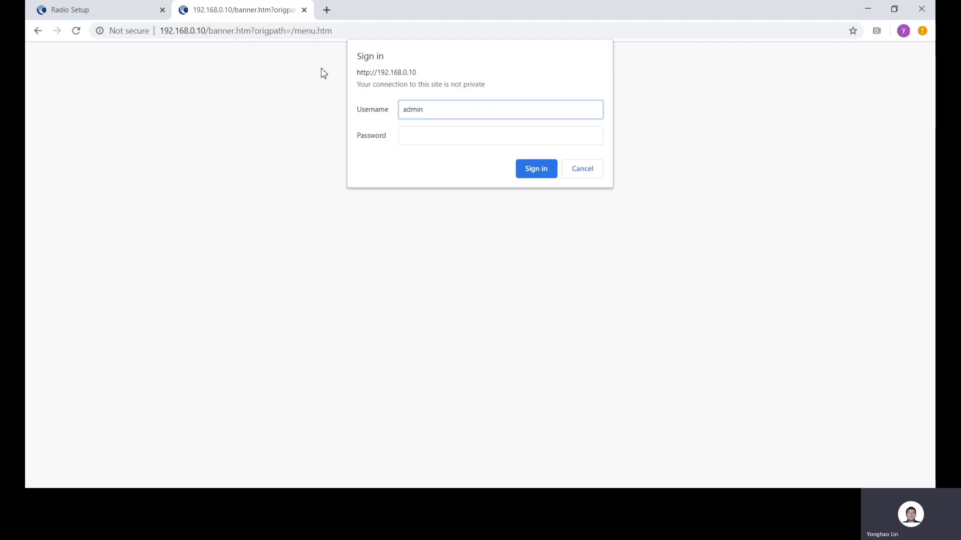
pyautogui.press('Tab')
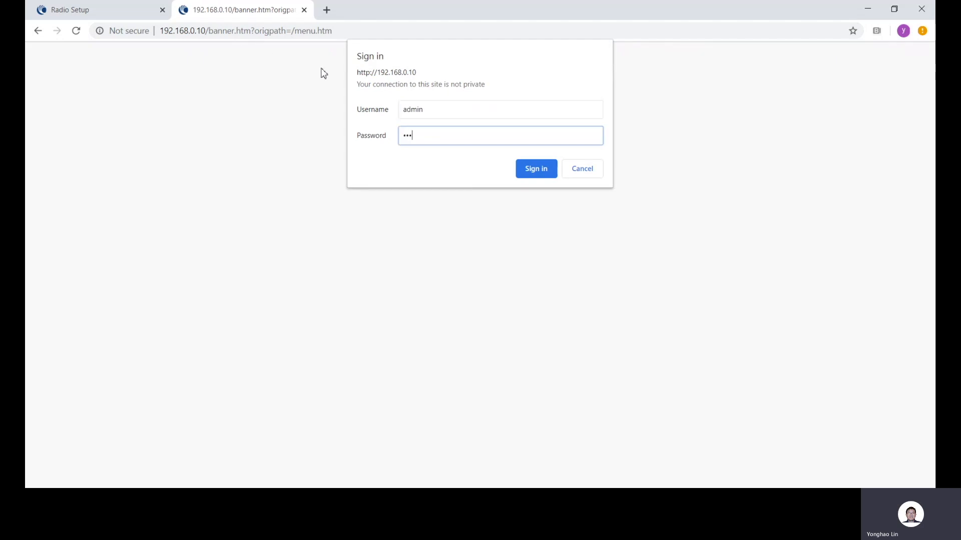
pyautogui.click(531, 167)
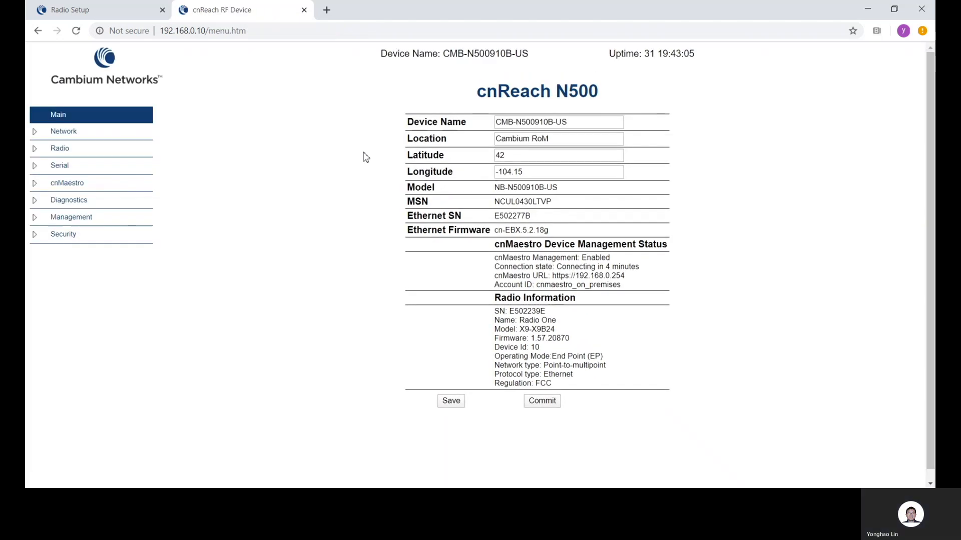
# Set the end point's RF mode to 900 MHz Licensed and save the radio mode settings
pyautogui.click(79, 153)
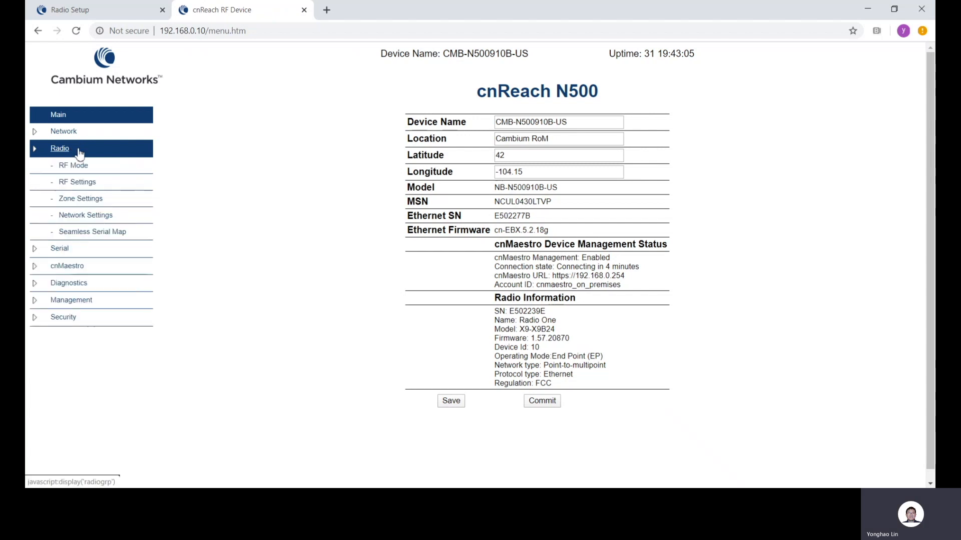
pyautogui.click(88, 164)
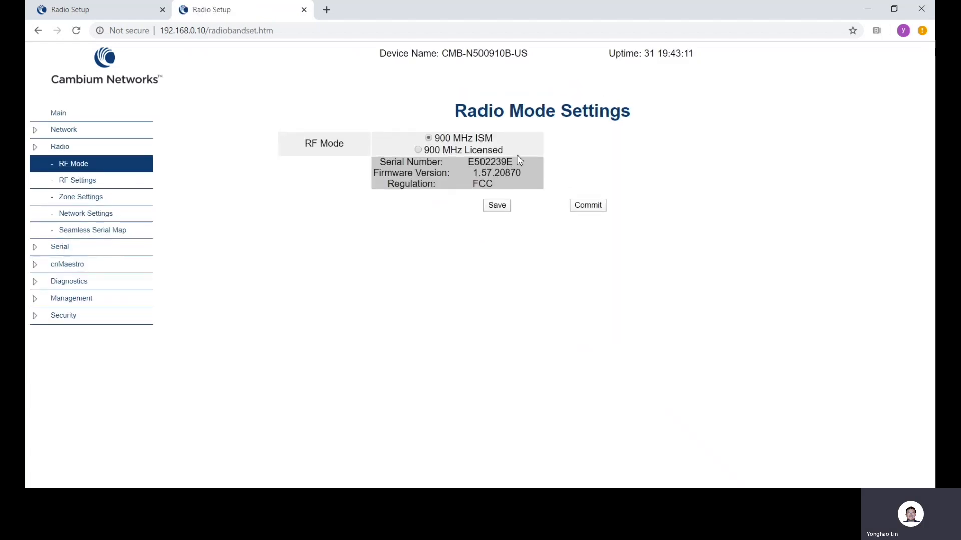
pyautogui.click(497, 207)
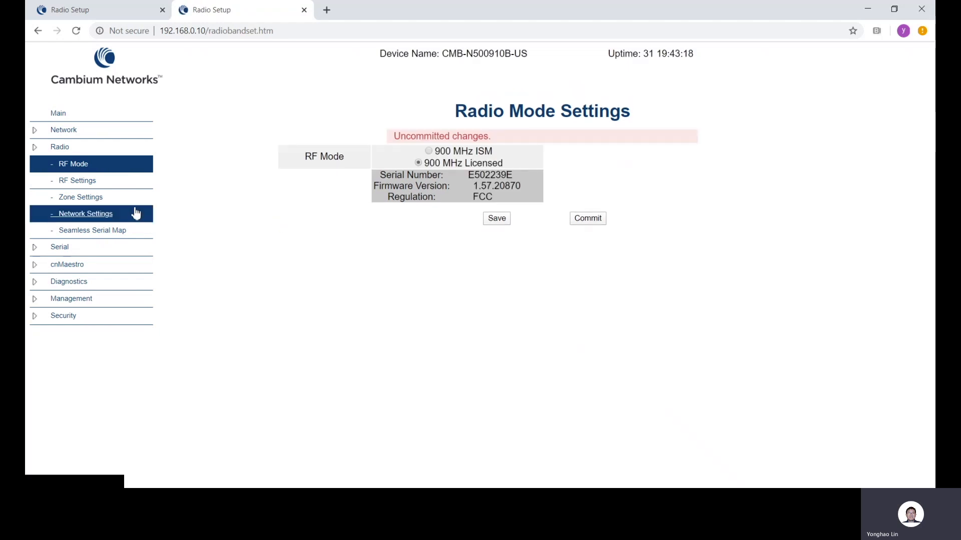
# Turn Auto-Configuration off in the end point's radio network settings and save them
pyautogui.click(111, 185)
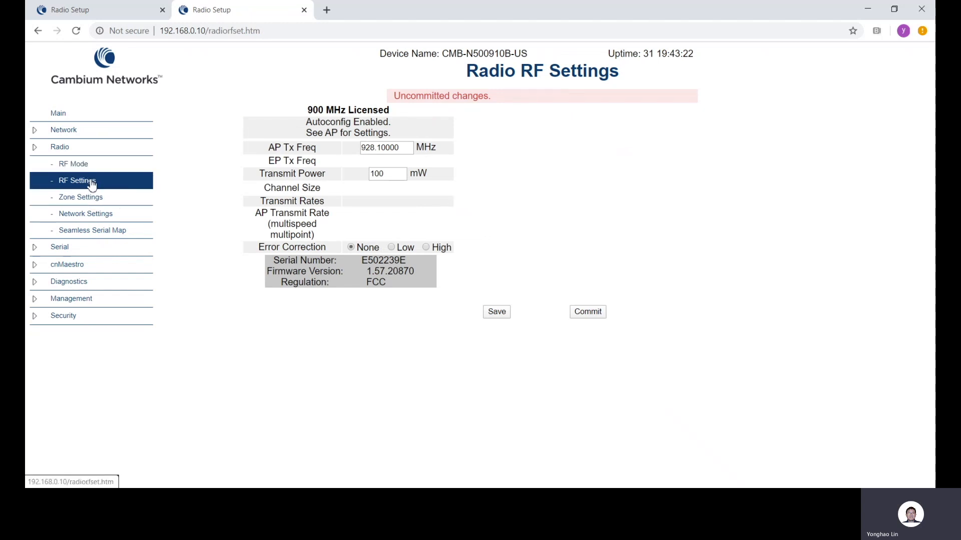
pyautogui.click(86, 214)
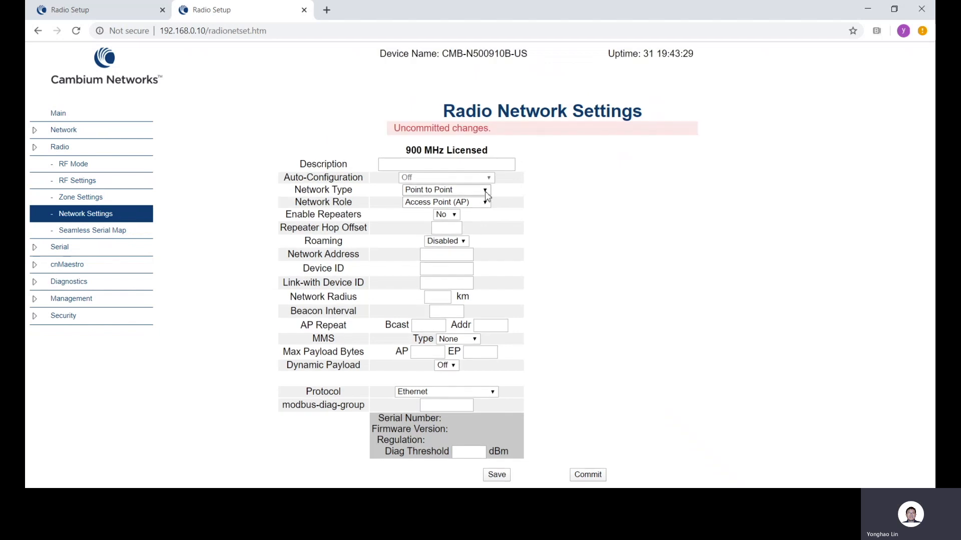
pyautogui.click(488, 202)
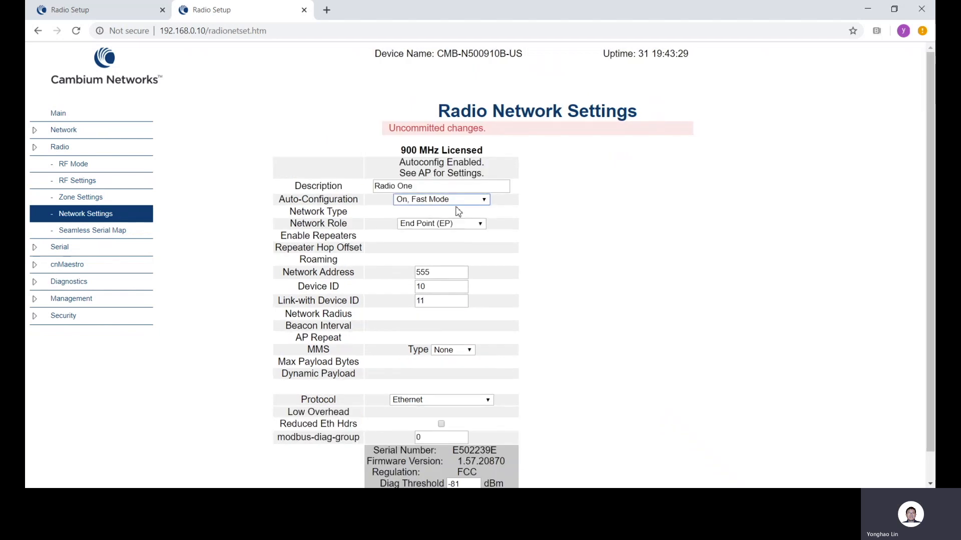
pyautogui.click(458, 210)
pyautogui.scroll(-1, 558, 319)
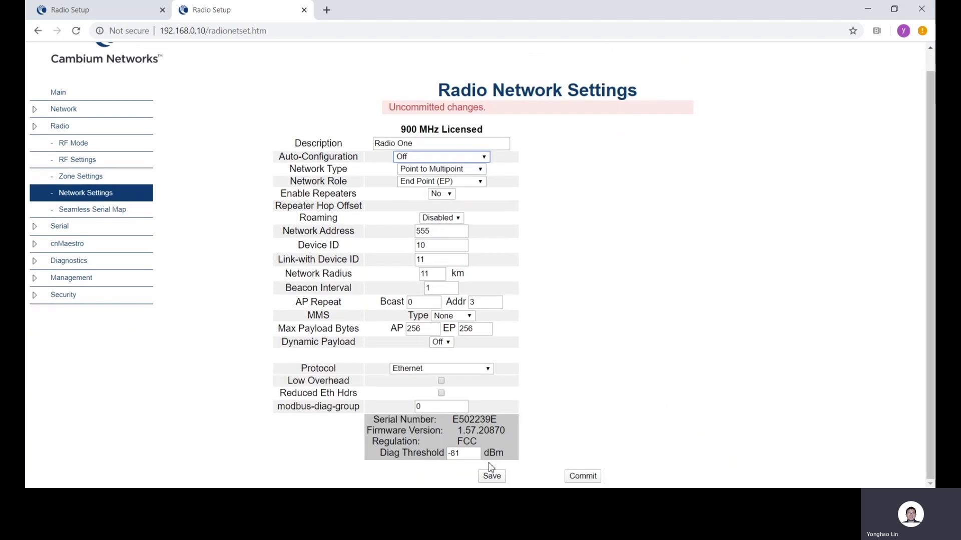
pyautogui.click(491, 476)
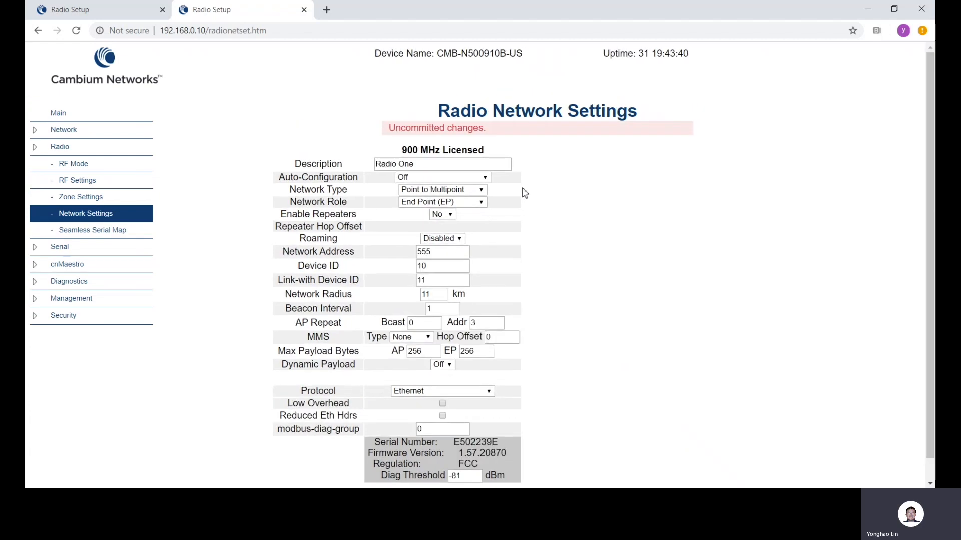
# Set the end point's channel size to 50 kHz, enable the 210 kbps 64QAM transmit rate, and save the RF settings
pyautogui.click(96, 182)
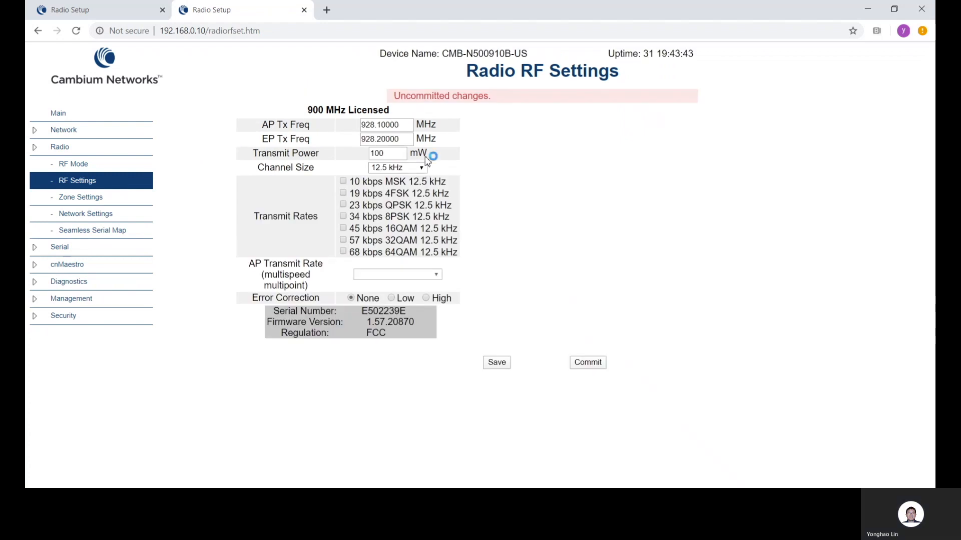
pyautogui.click(422, 170)
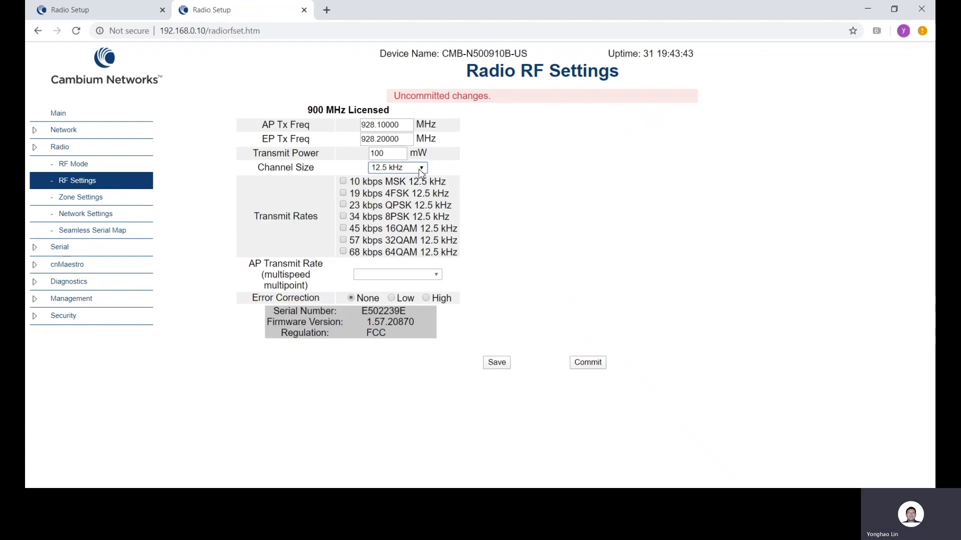
pyautogui.click(406, 202)
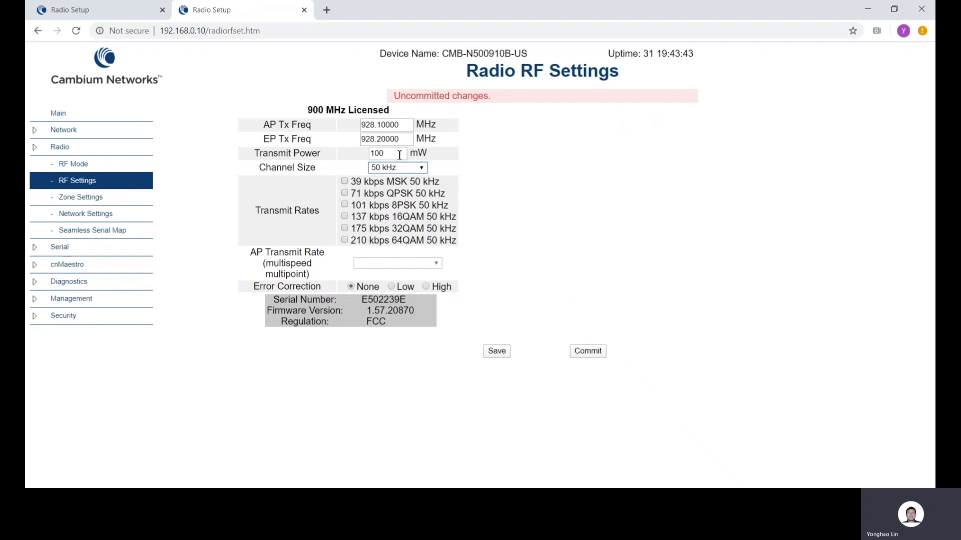
pyautogui.click(403, 123)
pyautogui.moveTo(402, 124); pyautogui.dragTo(342, 126)
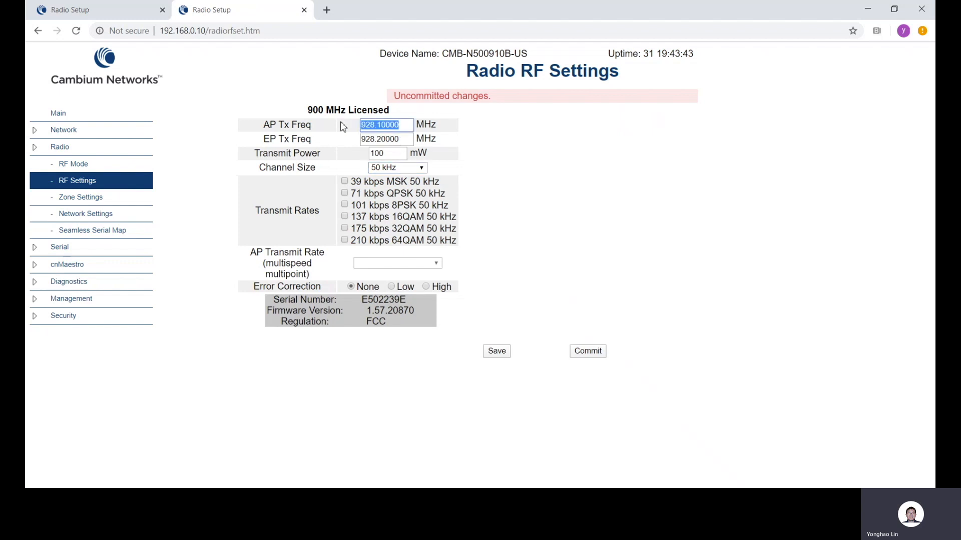
pyautogui.moveTo(408, 140); pyautogui.dragTo(340, 144)
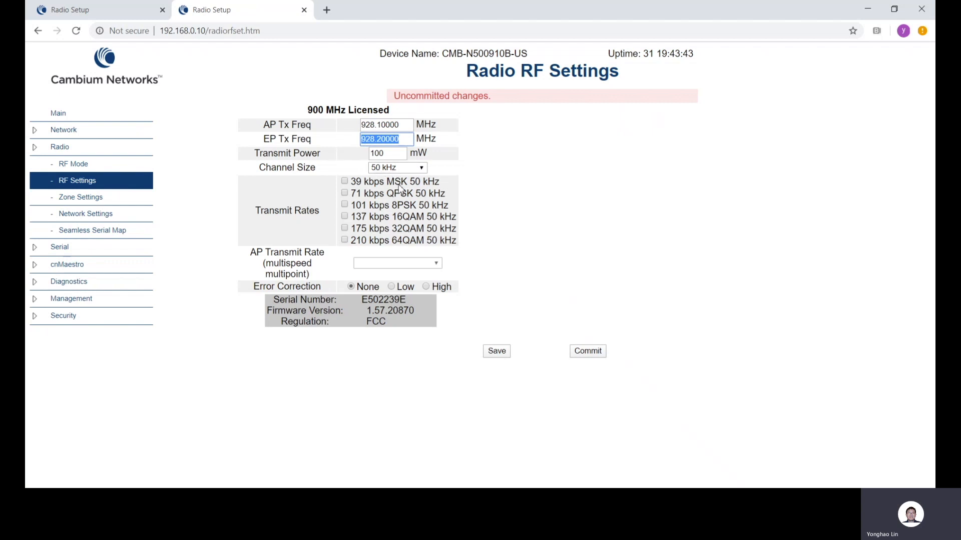
pyautogui.click(344, 240)
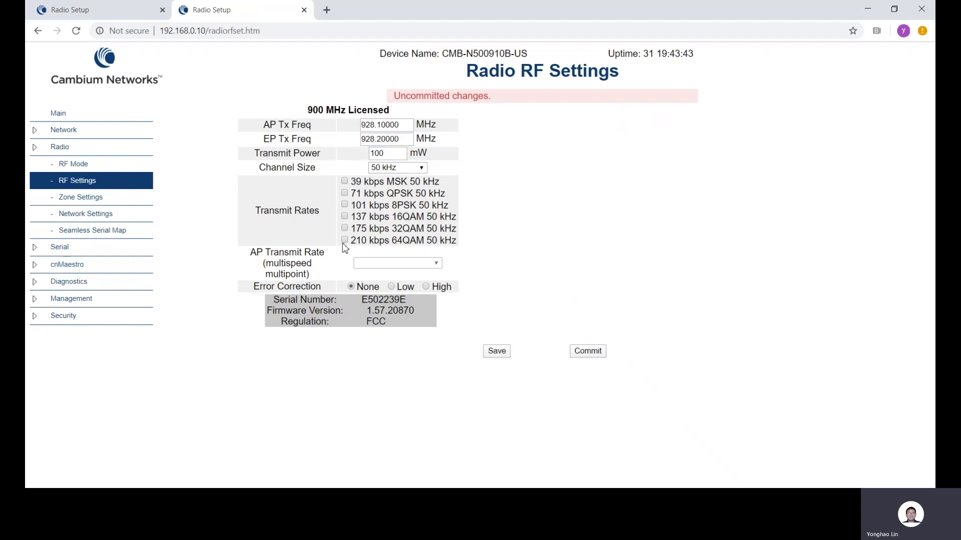
pyautogui.click(495, 354)
# Change the end point's network address to 111 in its radio network settings to match the access point
pyautogui.click(103, 221)
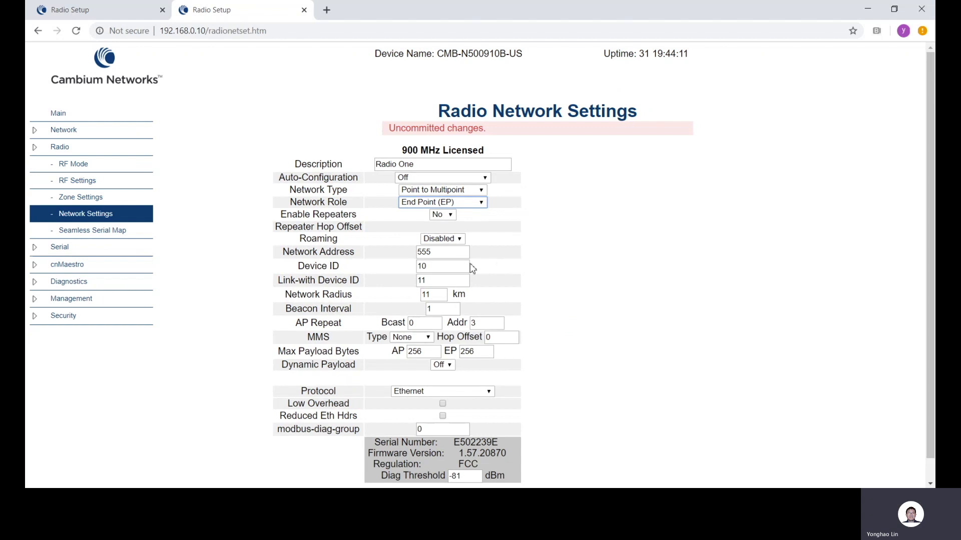
pyautogui.click(454, 256)
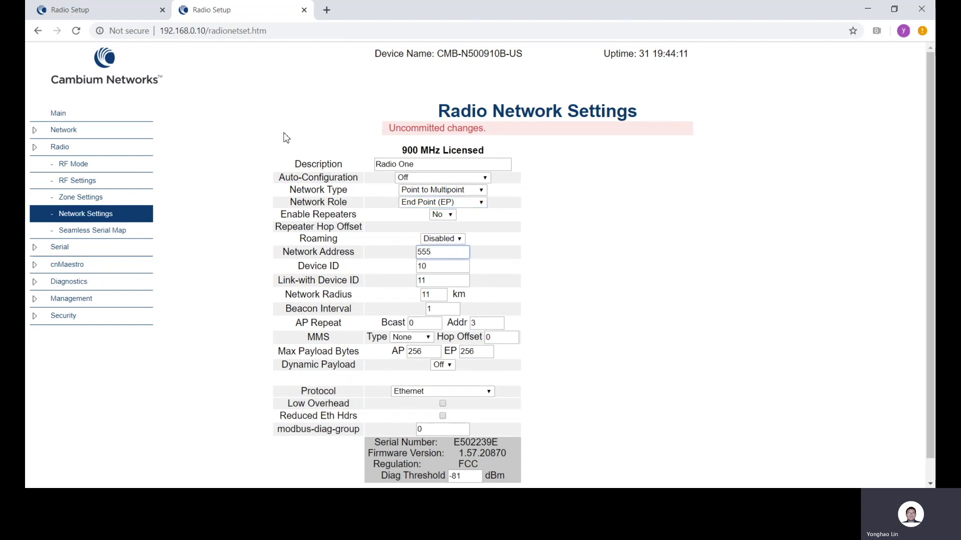
pyautogui.click(122, 17)
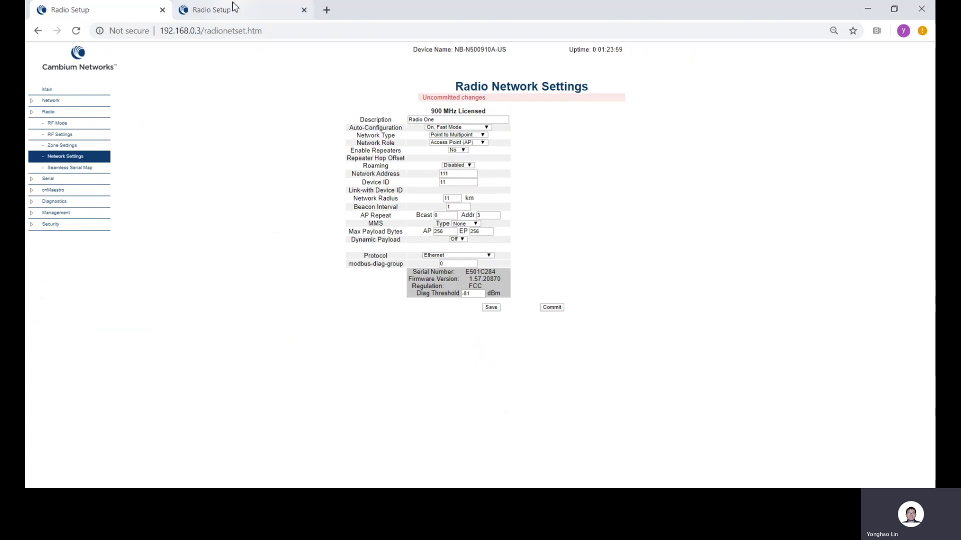
pyautogui.click(245, 17)
pyautogui.moveTo(438, 251); pyautogui.dragTo(398, 256)
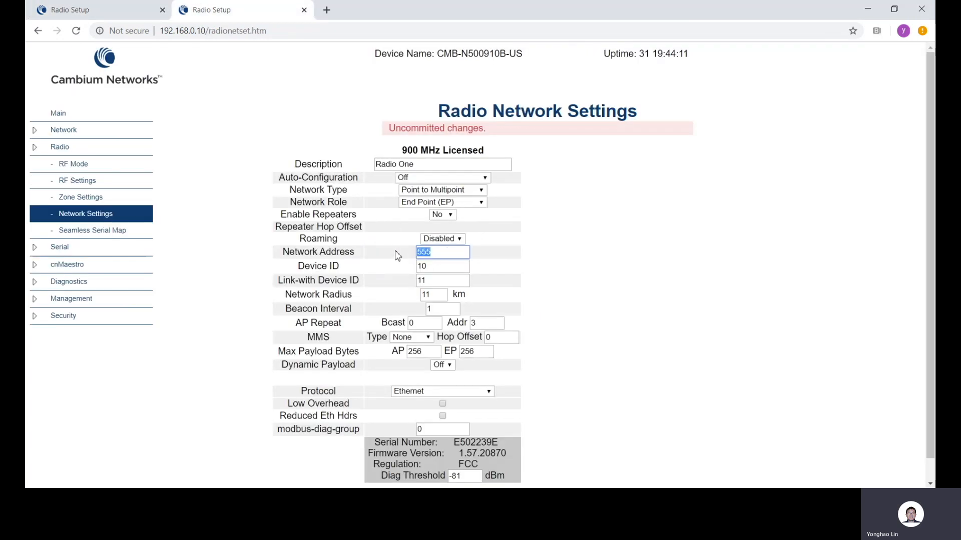
pyautogui.write('111')
pyautogui.click(436, 268)
# Compare the end point's Device ID and Link-with Device ID against the access point's Device ID
pyautogui.click(124, 15)
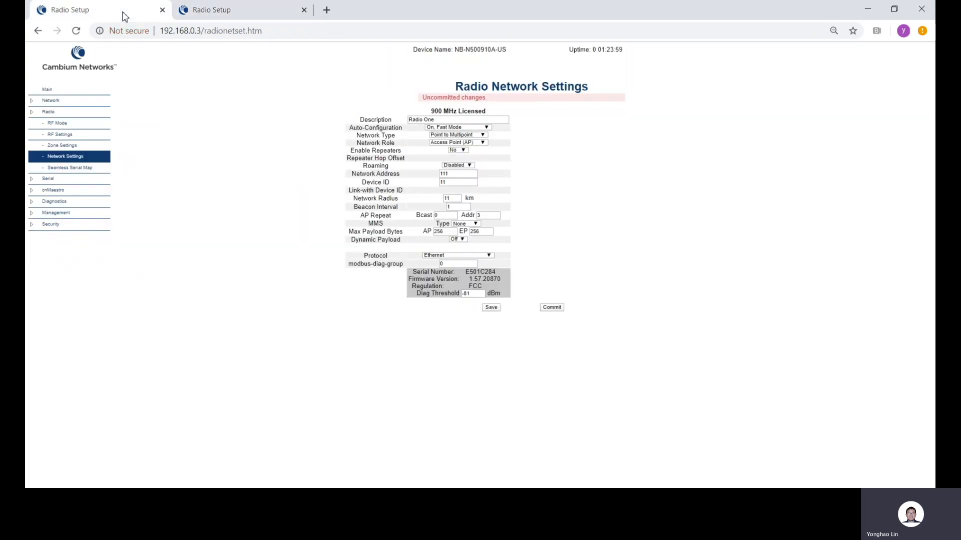
pyautogui.click(469, 186)
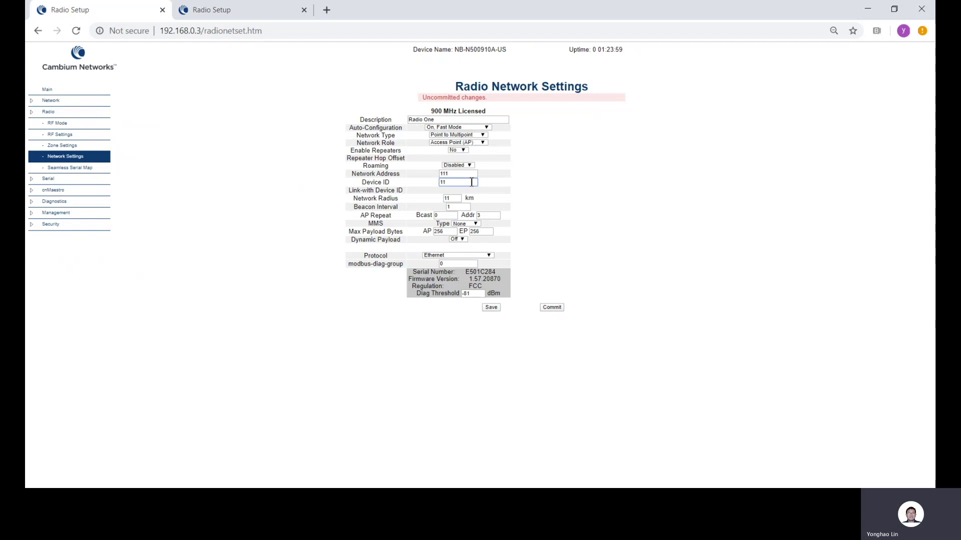
pyautogui.moveTo(472, 182); pyautogui.dragTo(440, 183)
pyautogui.click(224, 15)
pyautogui.moveTo(446, 266); pyautogui.dragTo(418, 266)
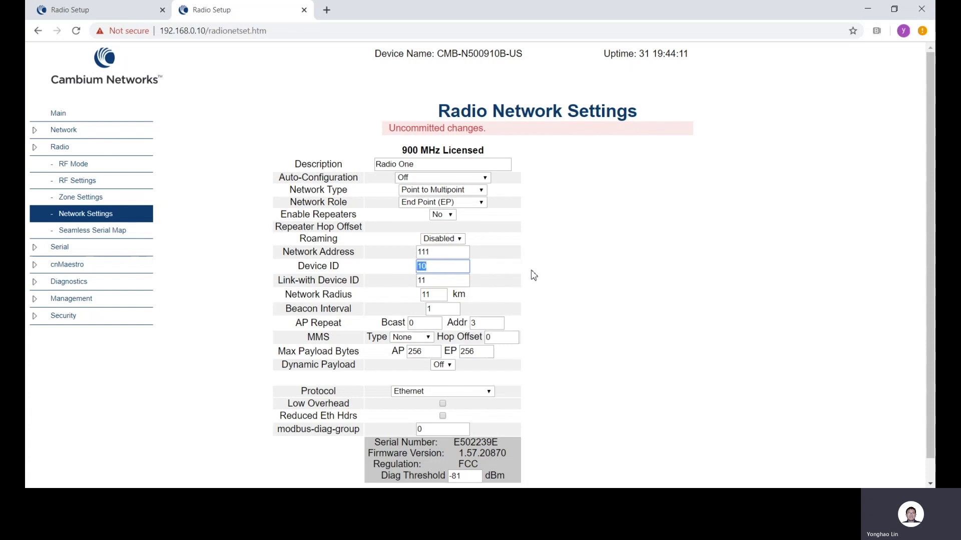
pyautogui.moveTo(452, 284); pyautogui.dragTo(405, 290)
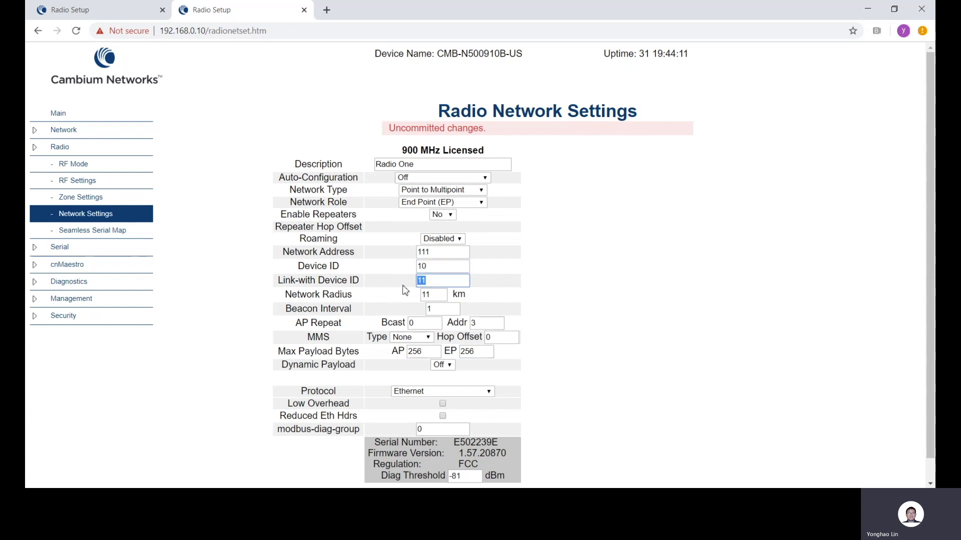
pyautogui.click(452, 285)
pyautogui.moveTo(429, 283); pyautogui.dragTo(408, 286)
pyautogui.click(117, 11)
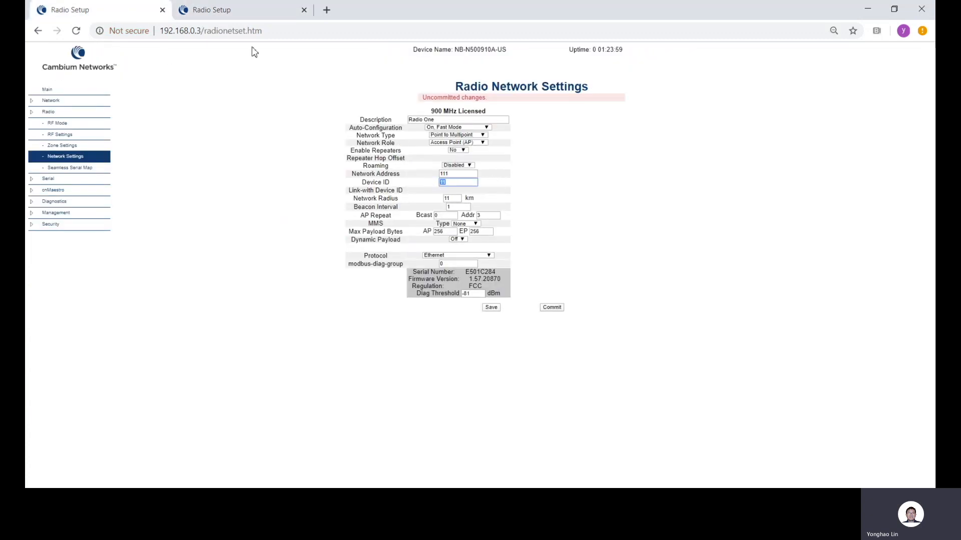
pyautogui.click(259, 10)
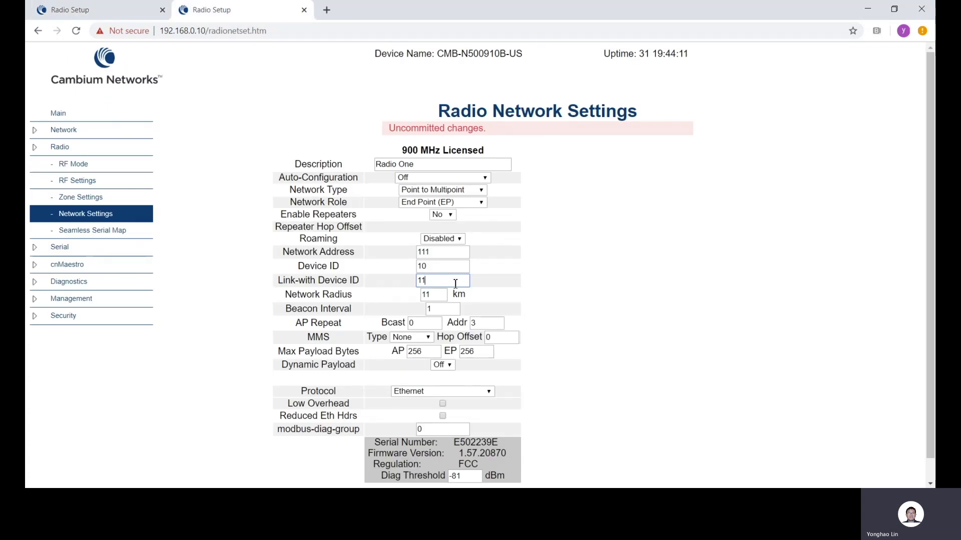
# Commit the pending radio configuration changes on the end point and on the access point
pyautogui.scroll(-1, 578, 298)
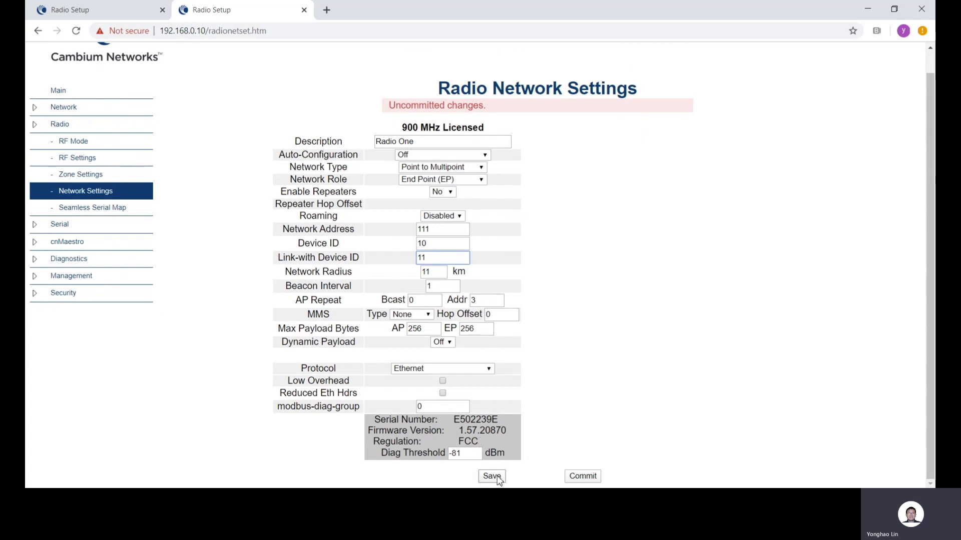
pyautogui.click(585, 479)
pyautogui.click(86, 14)
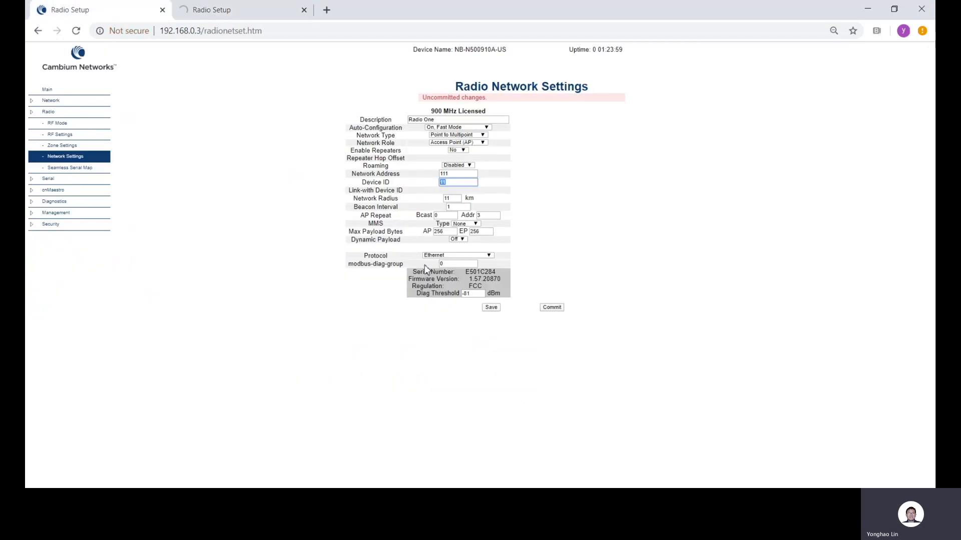
pyautogui.click(551, 308)
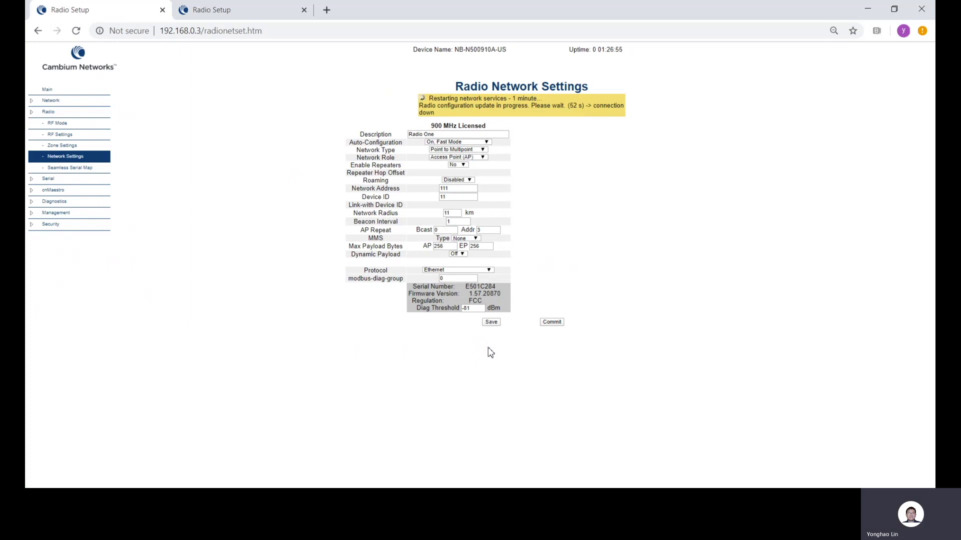
pyautogui.click(824, 419)
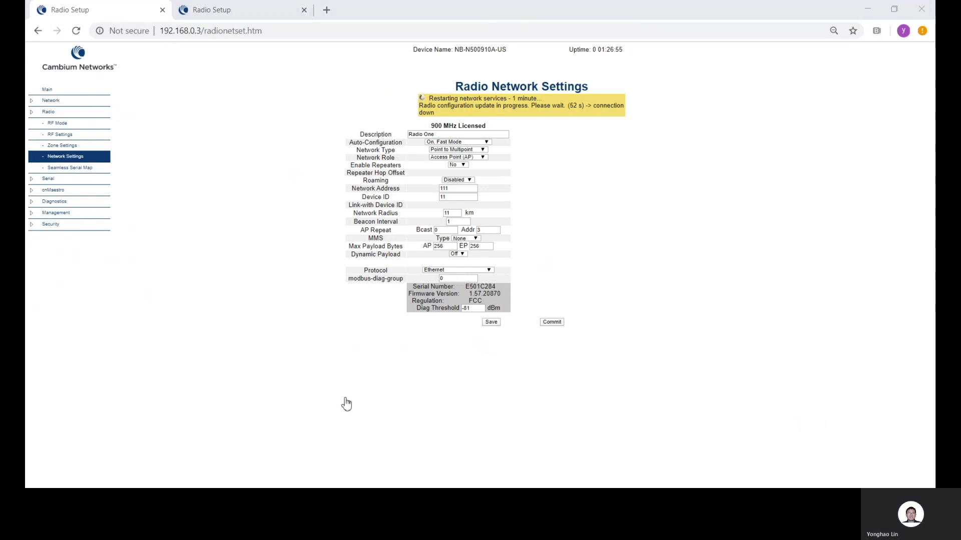